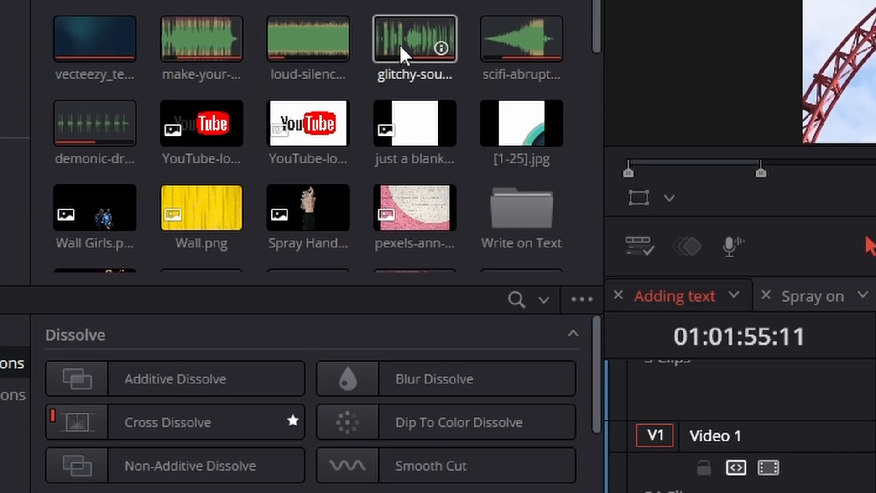
# Create a new Fusion composition in the media pool and name it Text on path.
pyautogui.scroll(-4, 141, 109)
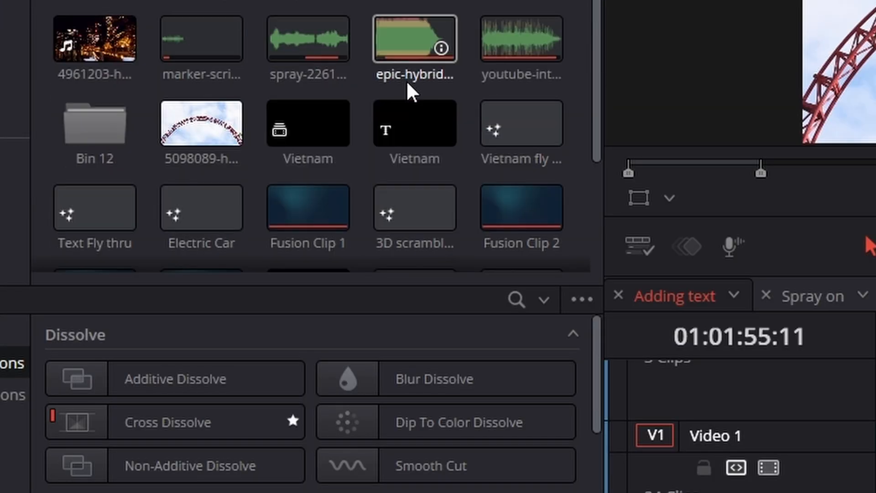
pyautogui.scroll(-5, 409, 85)
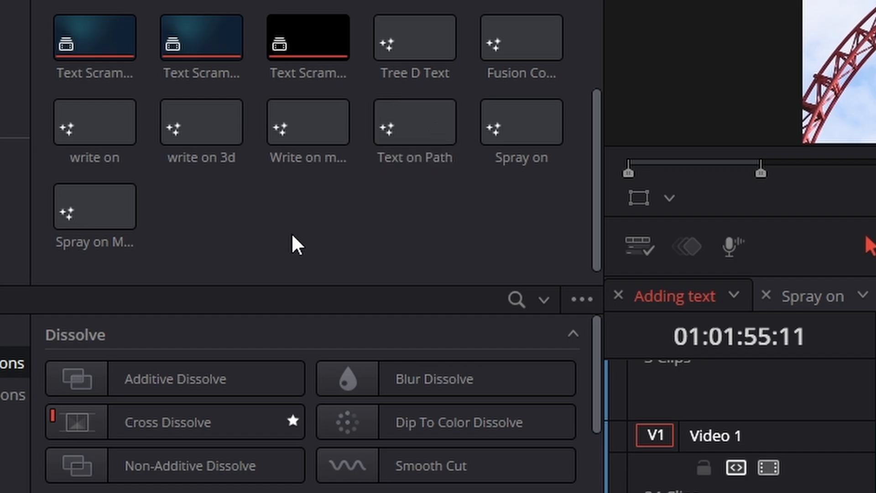
pyautogui.rightClick(331, 214)
pyautogui.click(249, 211)
pyautogui.rightClick(251, 210)
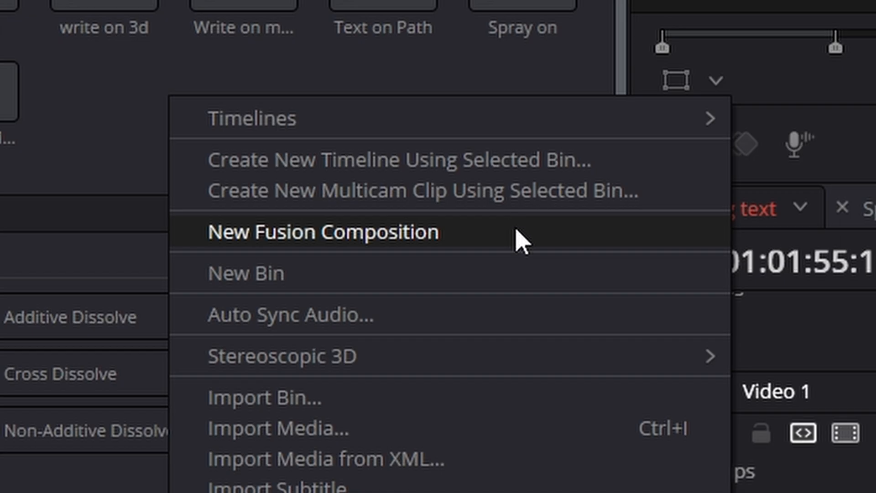
pyautogui.click(522, 235)
pyautogui.press('BackSpace')
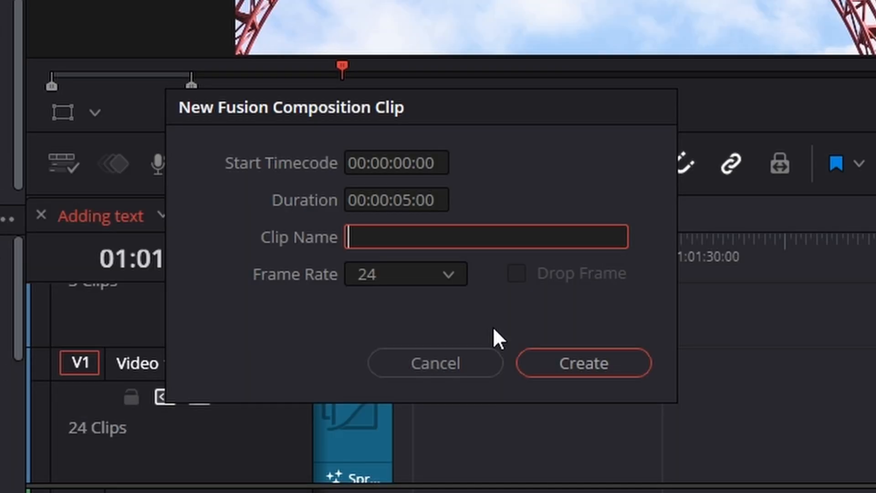
pyautogui.write('Text on p')
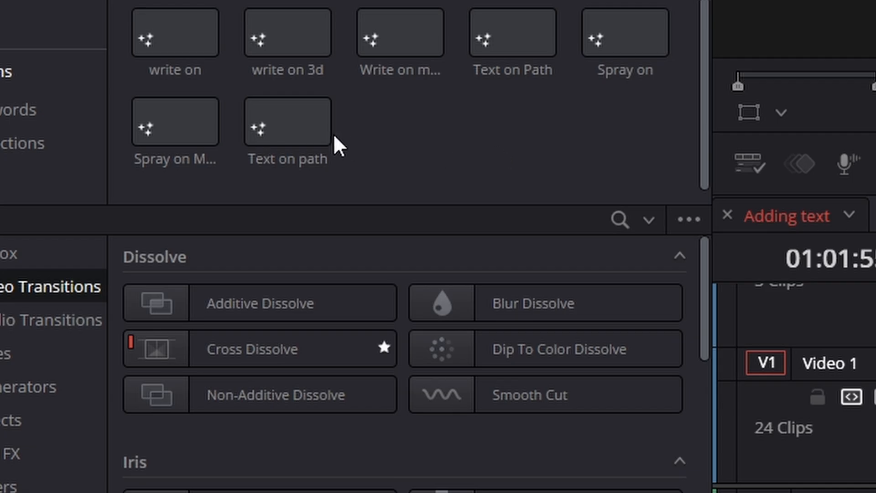
# Place the Text on path composition on the timeline, extended to 199 frames, and open it for Fusion editing.
pyautogui.moveTo(360, 241); pyautogui.dragTo(731, 221)
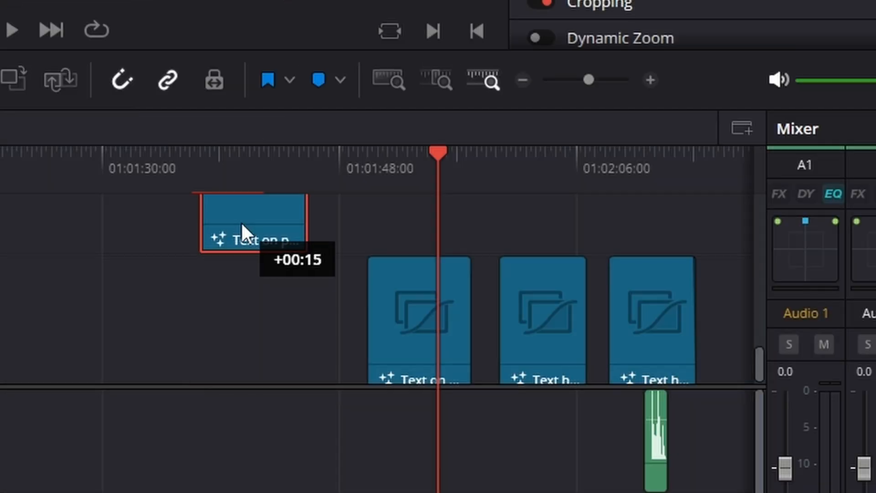
pyautogui.moveTo(241, 221); pyautogui.dragTo(217, 339)
pyautogui.click(204, 181)
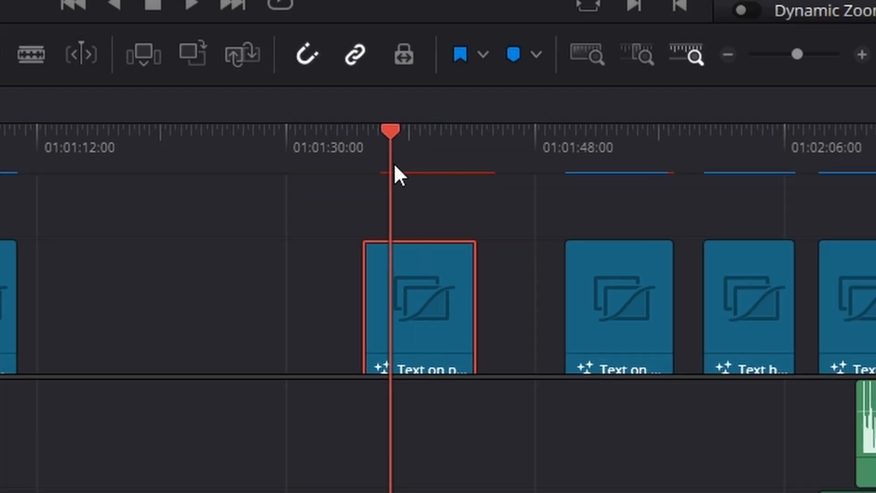
pyautogui.moveTo(394, 167); pyautogui.dragTo(417, 171)
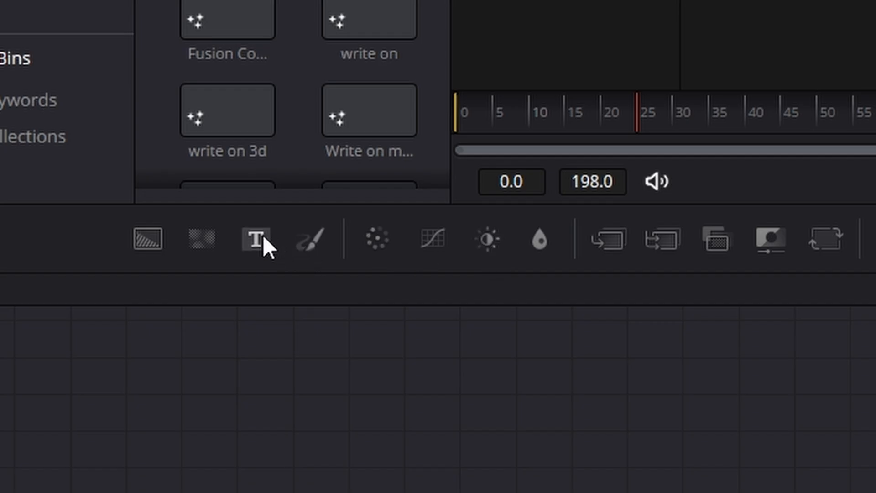
# Add a Text node connected to MediaOut1 and set its text to ROLLER COASTER.
pyautogui.moveTo(259, 234); pyautogui.dragTo(292, 376)
pyautogui.moveTo(347, 363); pyautogui.dragTo(541, 347)
pyautogui.click(676, 121)
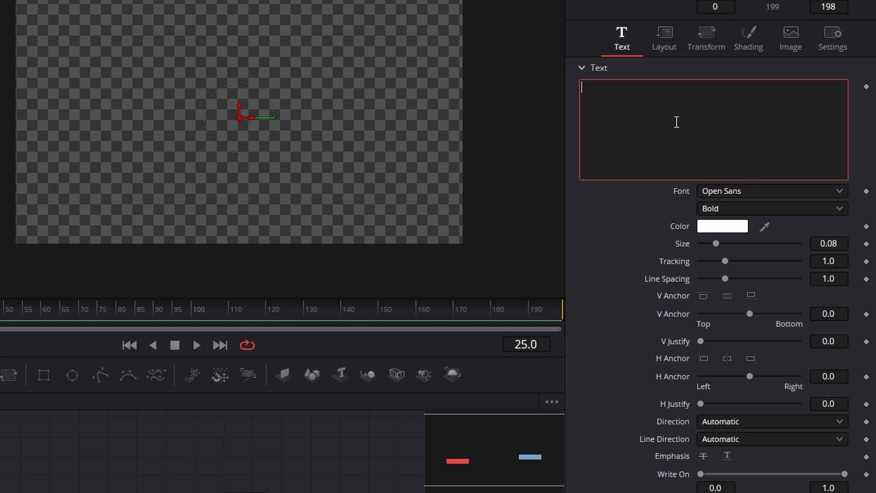
pyautogui.write('ROLLER')
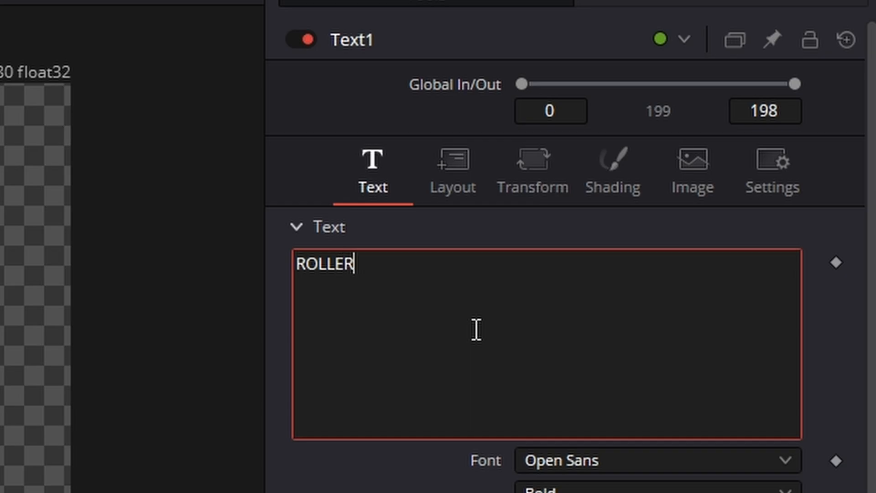
pyautogui.write(' COASTER')
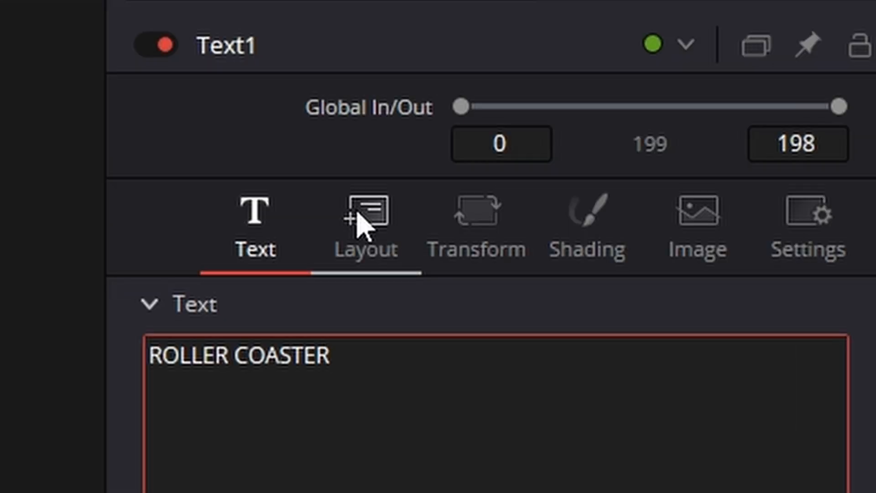
# Set the Text1 layout type to Path.
pyautogui.click(446, 161)
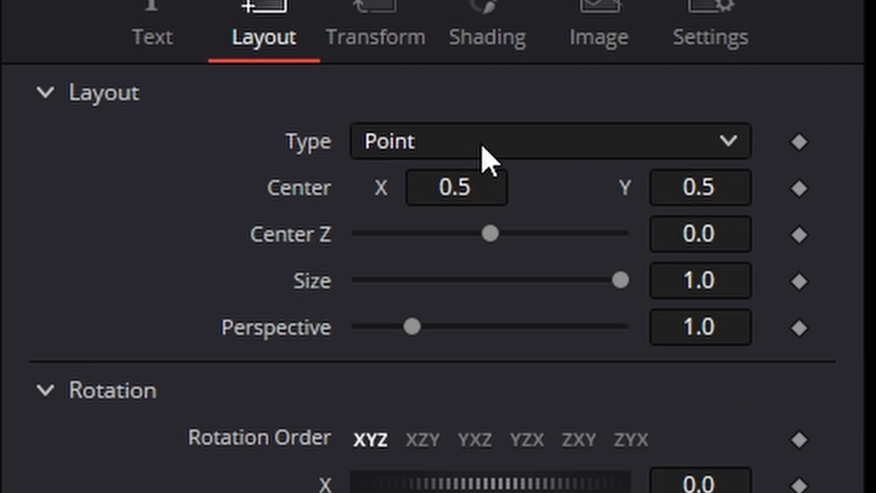
pyautogui.click(482, 146)
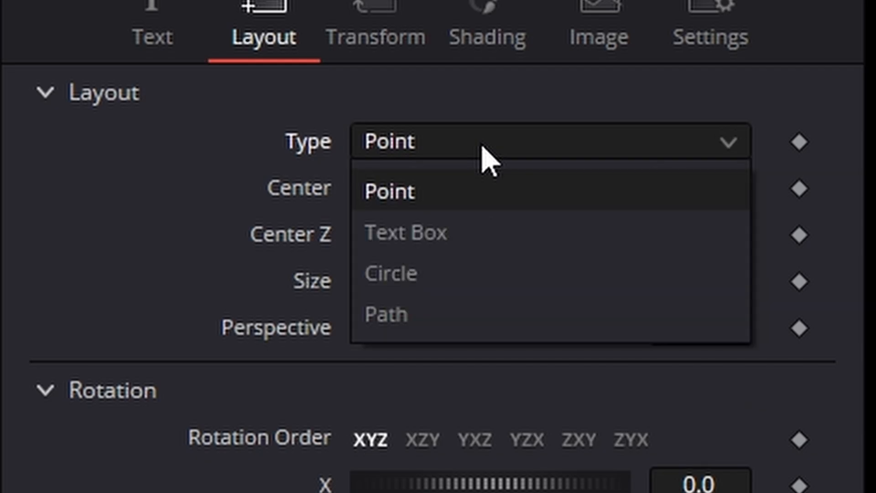
pyautogui.click(483, 305)
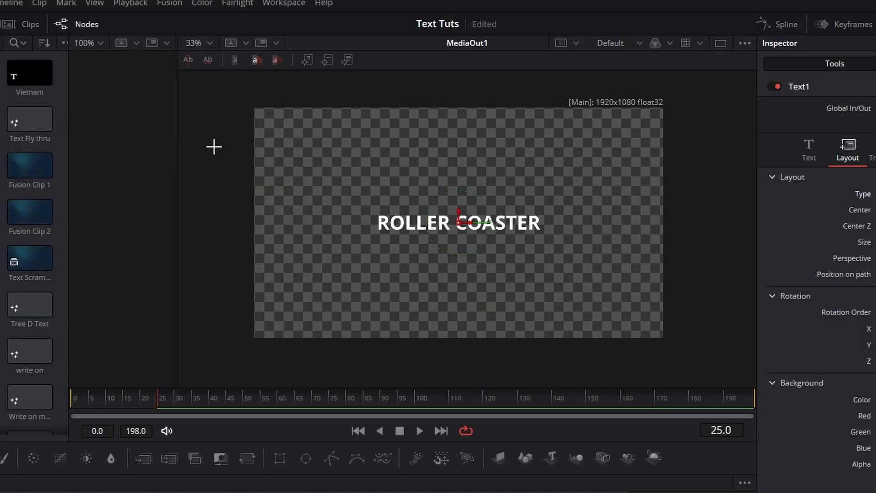
# Draw a winding eight-point path for the text, starting outside the frame's left edge and ending beyond its right edge.
pyautogui.click(215, 146)
pyautogui.click(327, 149)
pyautogui.click(340, 255)
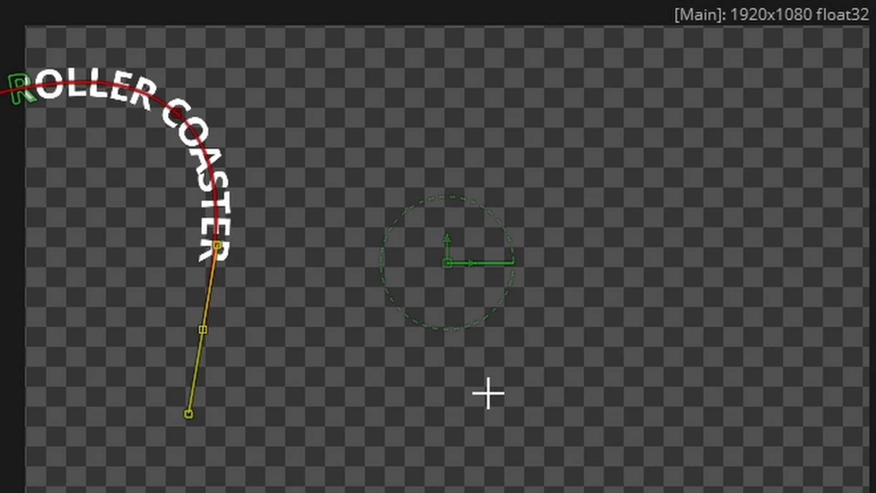
pyautogui.click(488, 393)
pyautogui.click(625, 233)
pyautogui.click(786, 393)
pyautogui.click(802, 153)
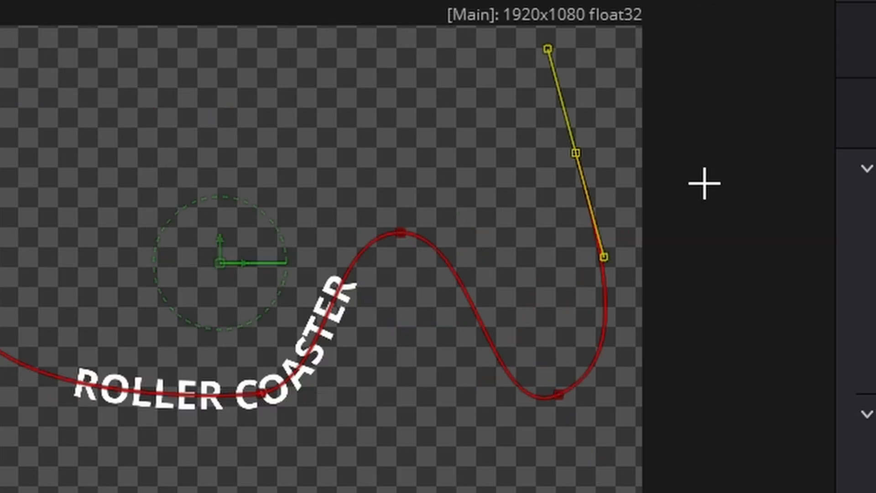
pyautogui.click(730, 172)
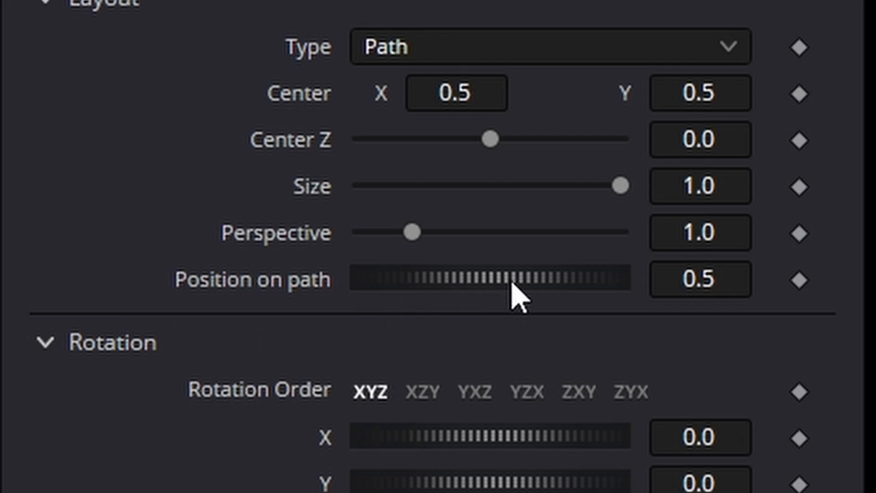
# Set the text's Position on path to -0.076 and keyframe it at the start of the composition.
pyautogui.moveTo(518, 294); pyautogui.dragTo(490, 297)
pyautogui.moveTo(491, 296); pyautogui.dragTo(477, 297)
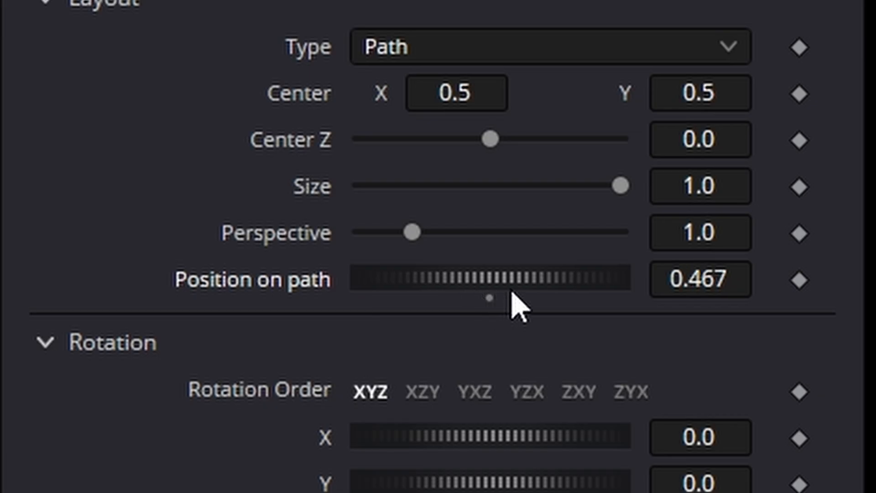
pyautogui.moveTo(512, 298); pyautogui.dragTo(583, 294)
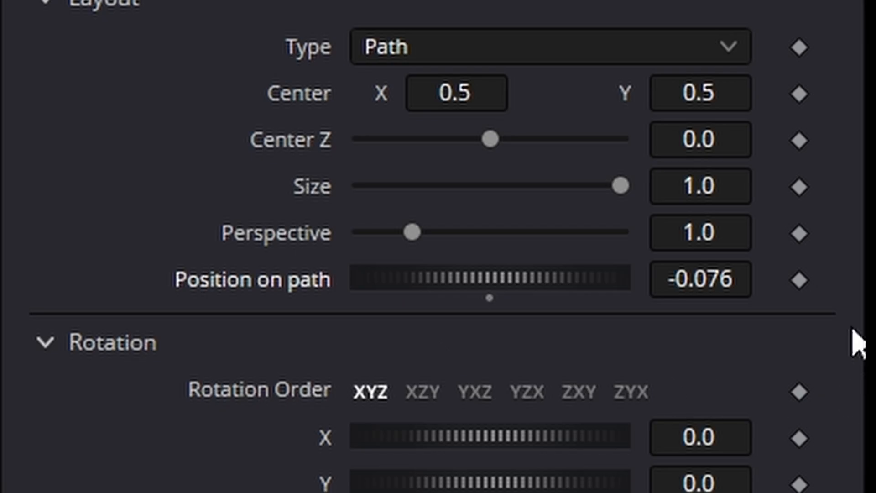
pyautogui.click(799, 280)
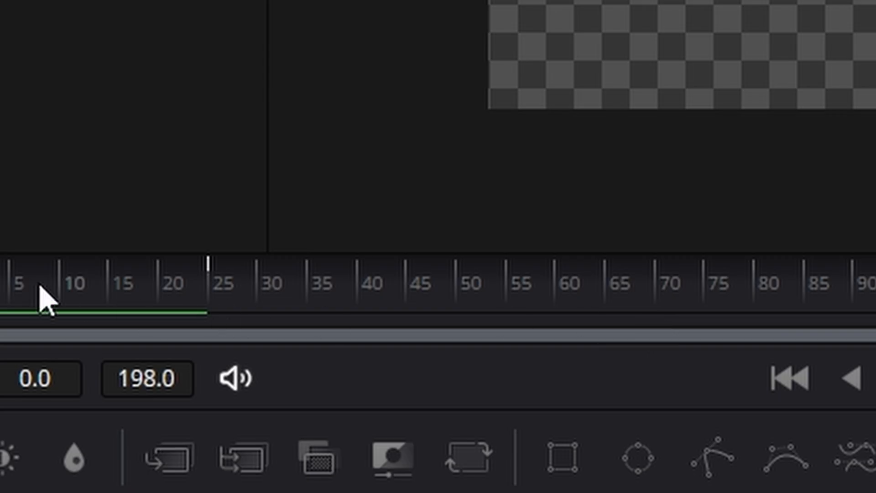
# Keyframe the text's Position on path at 1.083 on frame 80.
pyautogui.moveTo(39, 281); pyautogui.dragTo(761, 315)
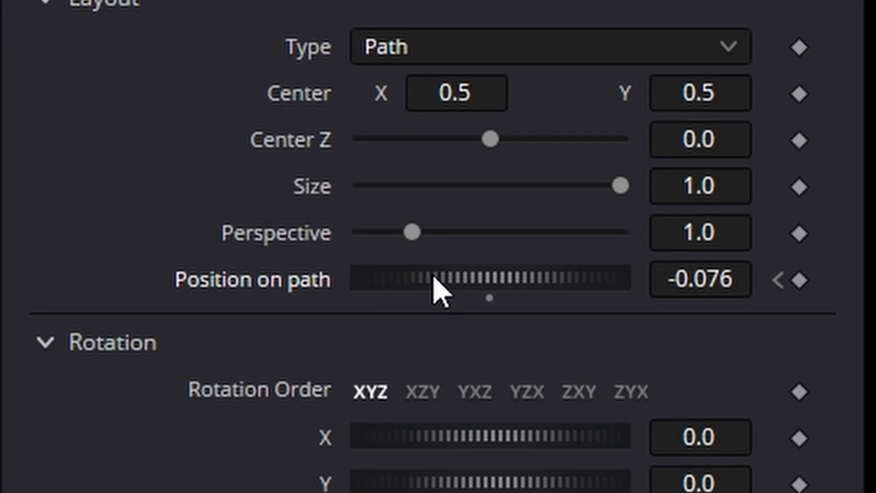
pyautogui.moveTo(433, 276); pyautogui.dragTo(504, 278)
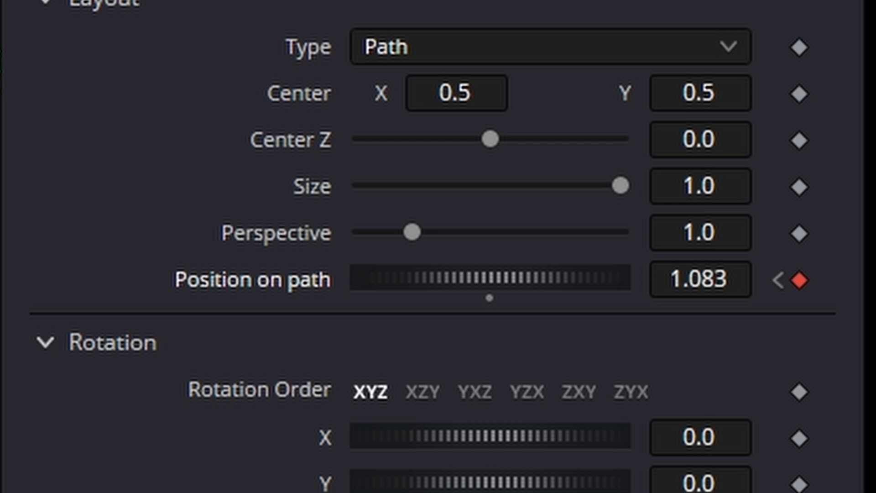
pyautogui.click(359, 452)
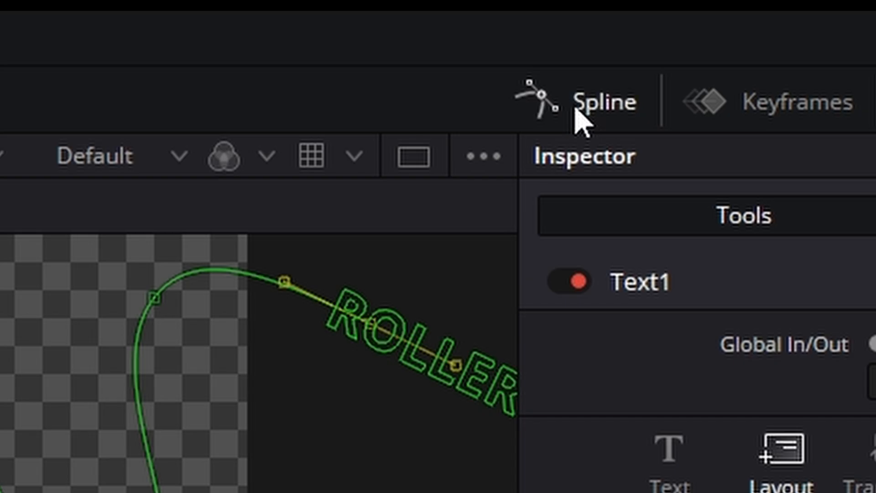
# Show the animation curve in the Spline editor and move the ending Position on path keyframe to frame 40.
pyautogui.click(756, 32)
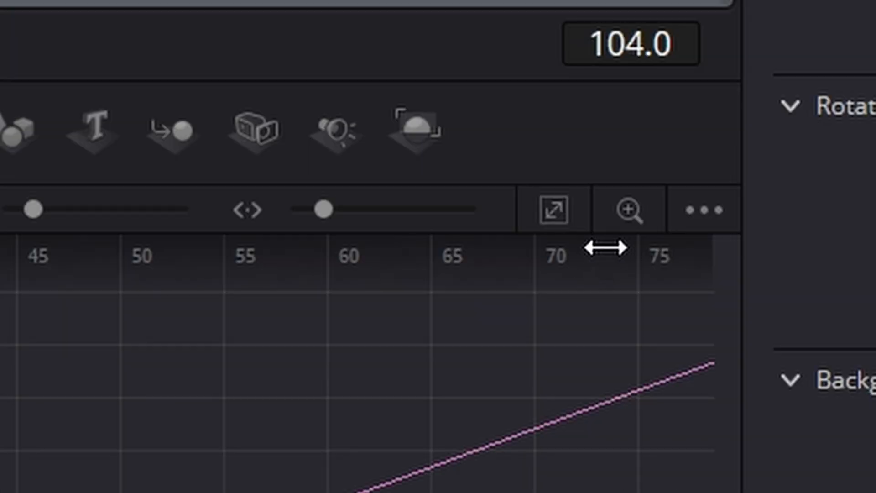
pyautogui.click(679, 224)
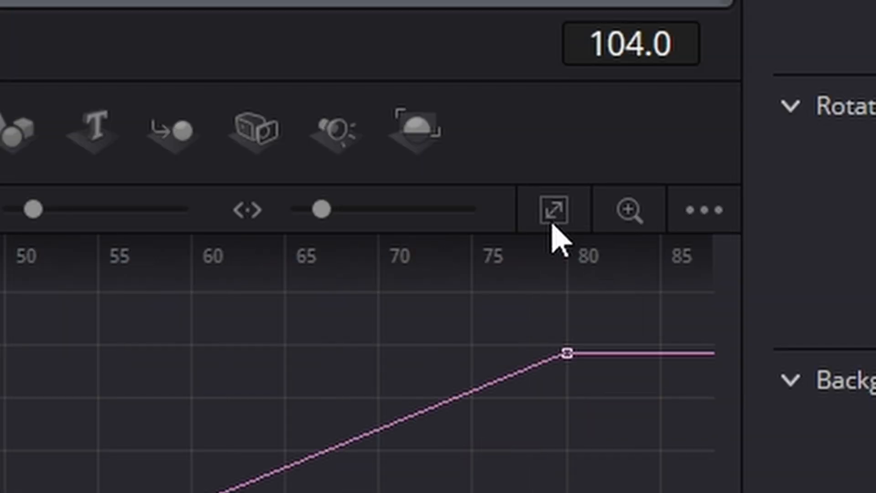
pyautogui.moveTo(487, 276); pyautogui.dragTo(814, 484)
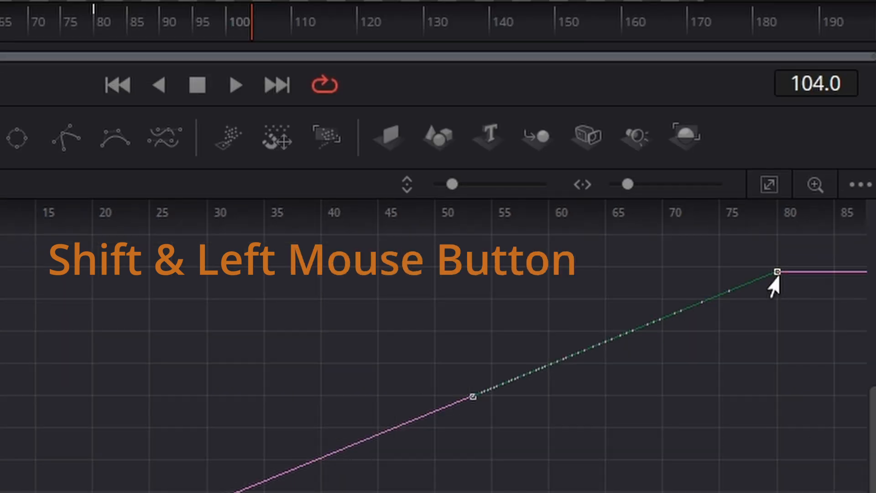
pyautogui.moveTo(768, 275); pyautogui.dragTo(321, 323)
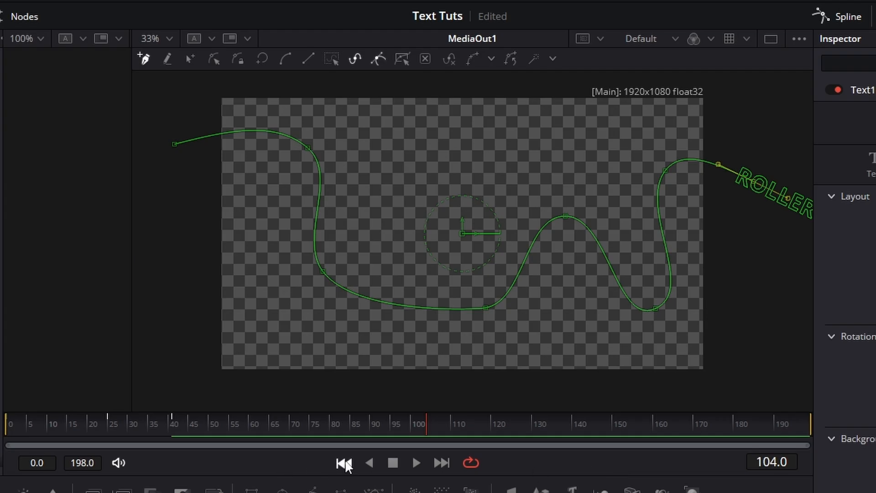
# Play the text-on-path animation from the beginning, stop it, and close the Spline editor.
pyautogui.click(344, 463)
pyautogui.click(416, 463)
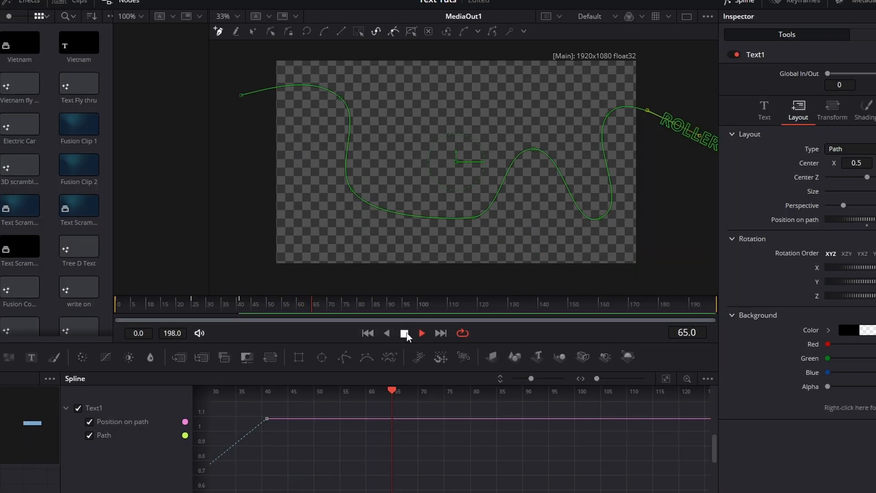
pyautogui.click(393, 463)
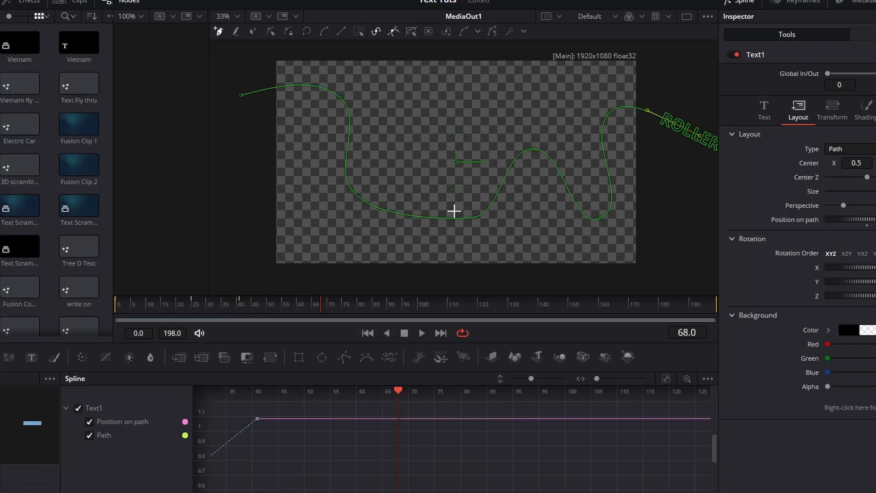
pyautogui.click(738, 3)
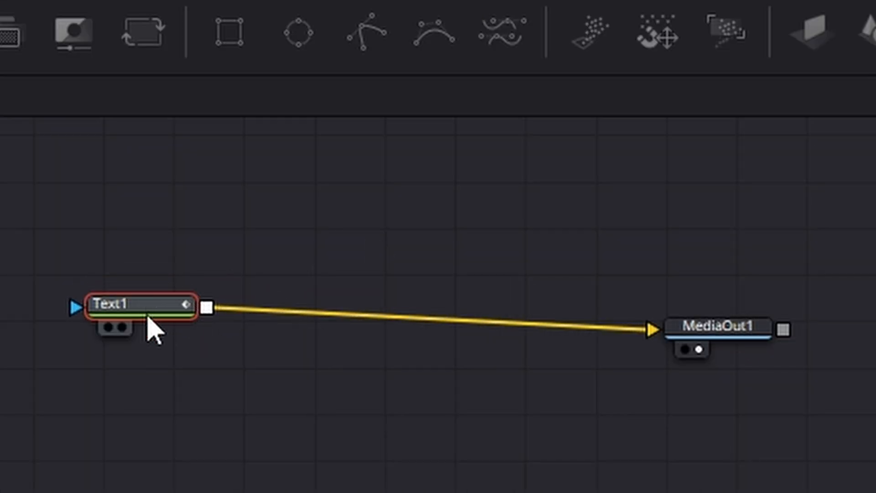
# Delete the Text1 node and bring the roller coaster footage from the media pool into the composition, connected to MediaOut1.
pyautogui.press('Delete')
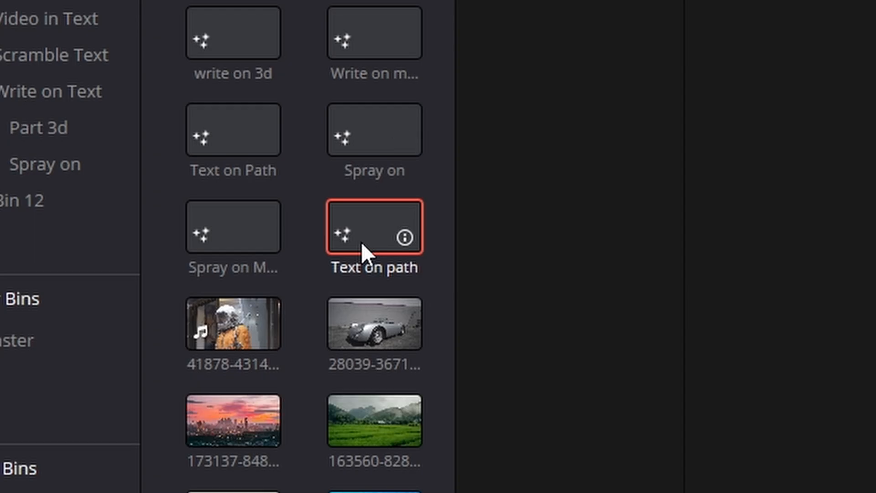
pyautogui.scroll(-2, 361, 242)
pyautogui.scroll(-12, 362, 242)
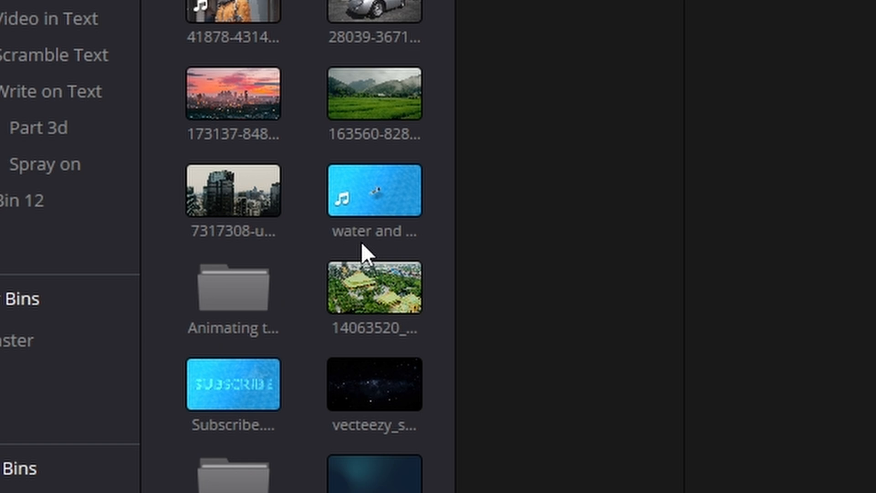
pyautogui.scroll(-10, 361, 242)
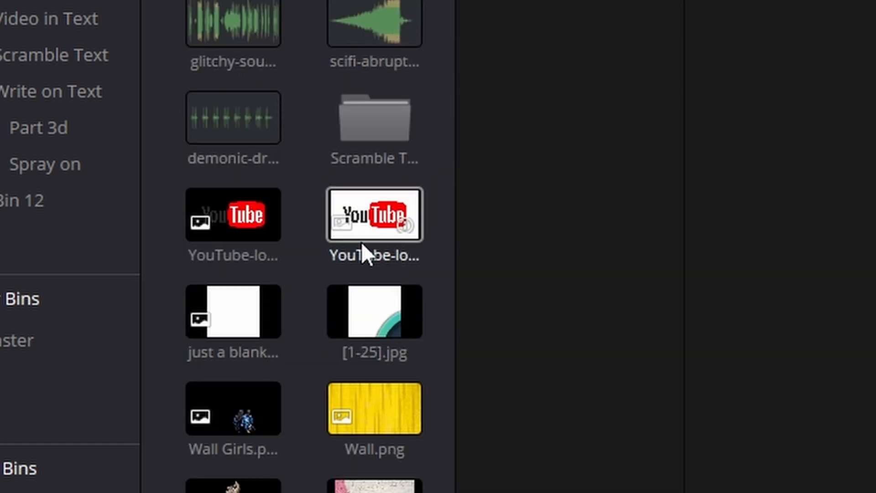
pyautogui.scroll(-4, 362, 242)
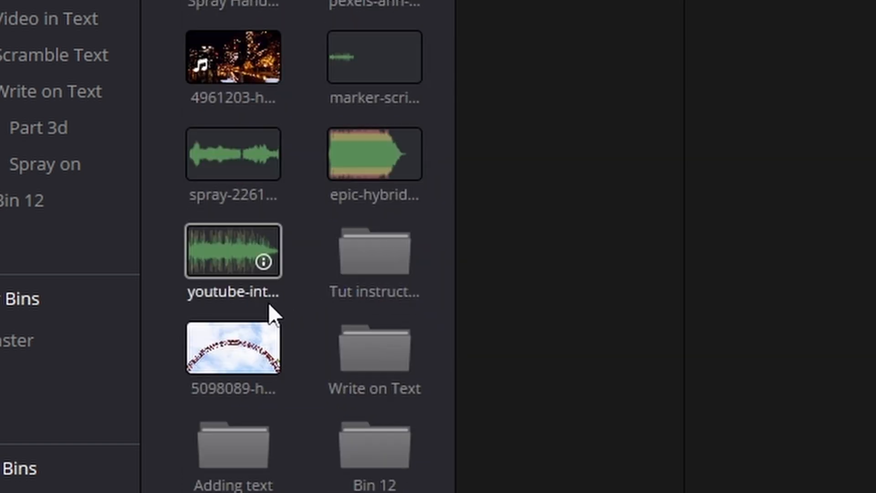
pyautogui.moveTo(215, 360); pyautogui.dragTo(744, 342)
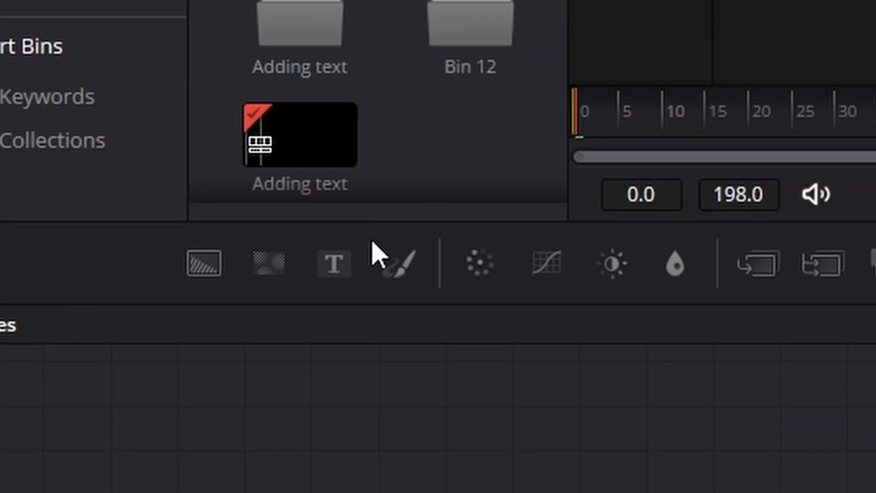
# Merge a new Text node over the footage and set its text to ROLLER COASTER.
pyautogui.moveTo(330, 269); pyautogui.dragTo(875, 453)
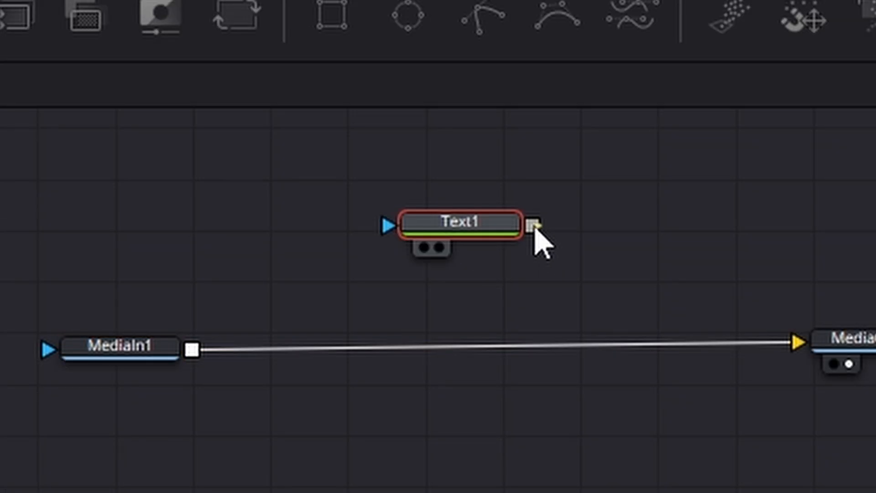
pyautogui.moveTo(533, 225); pyautogui.dragTo(193, 350)
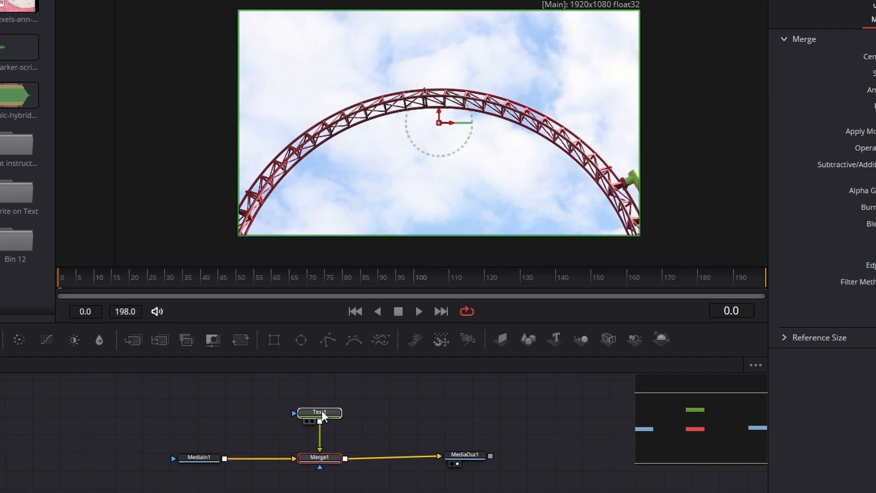
pyautogui.click(323, 419)
pyautogui.click(808, 134)
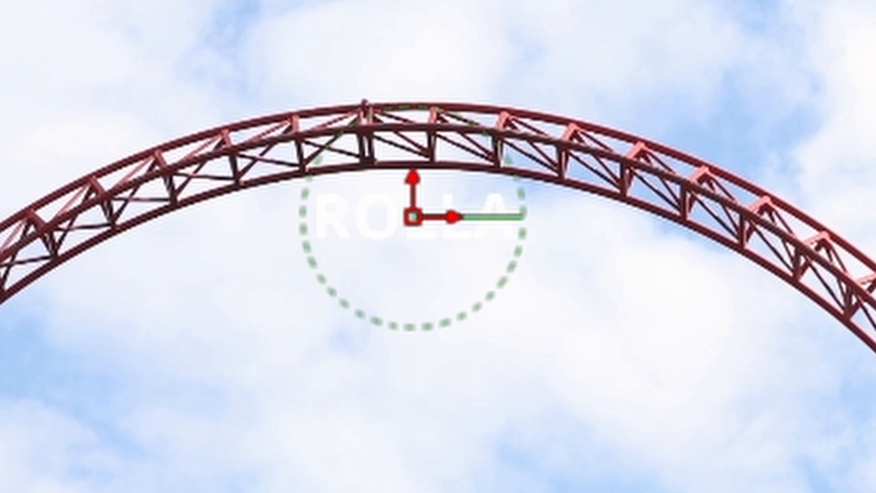
pyautogui.write('ROLLER COASTER')
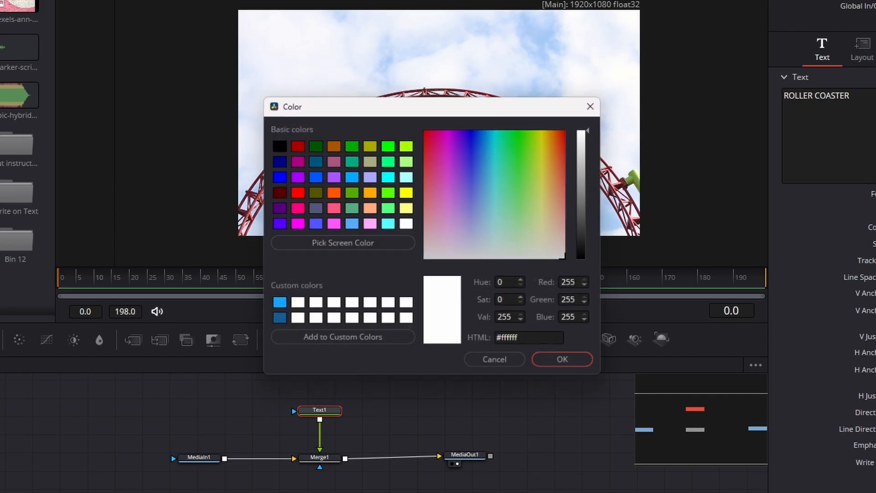
# Change the ROLLER COASTER text color to a dark red similar to the track.
pyautogui.click(566, 150)
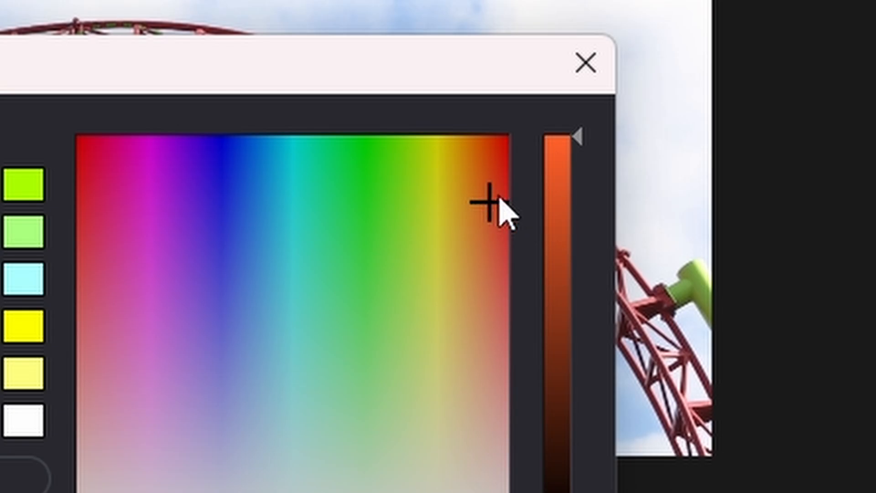
pyautogui.click(502, 189)
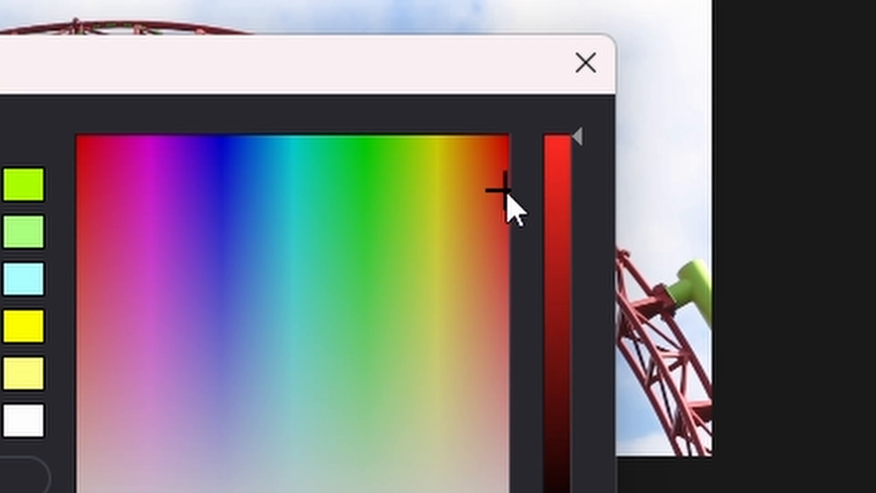
pyautogui.click(557, 252)
pyautogui.click(685, 386)
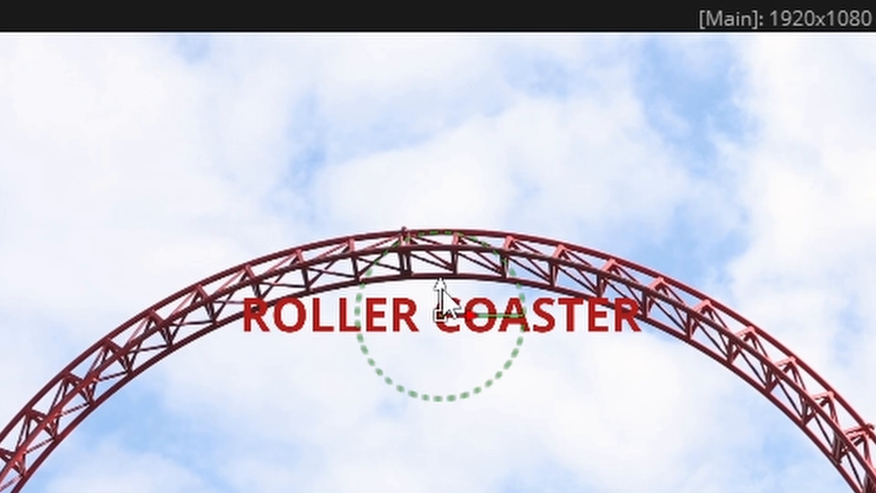
# Move the ROLLER COASTER text above the top of the track and set its font to Oceanic Drift Bold Expanded Italic.
pyautogui.moveTo(440, 122); pyautogui.dragTo(438, 57)
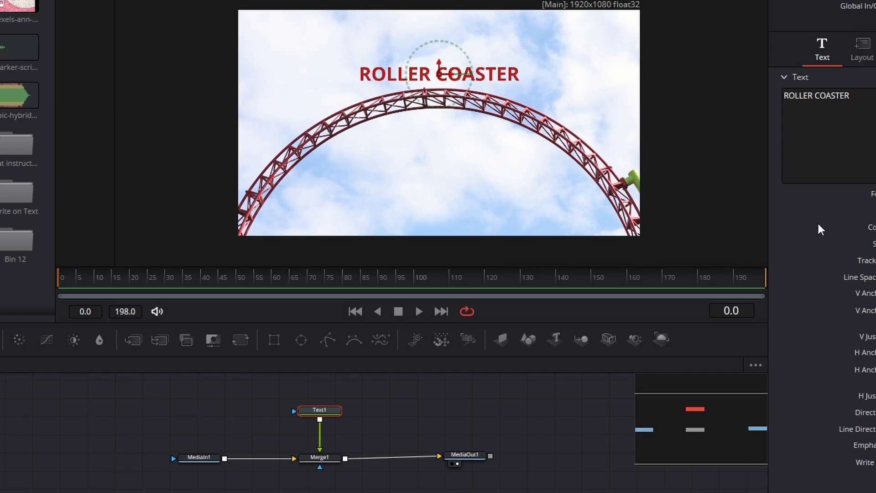
pyautogui.click(629, 358)
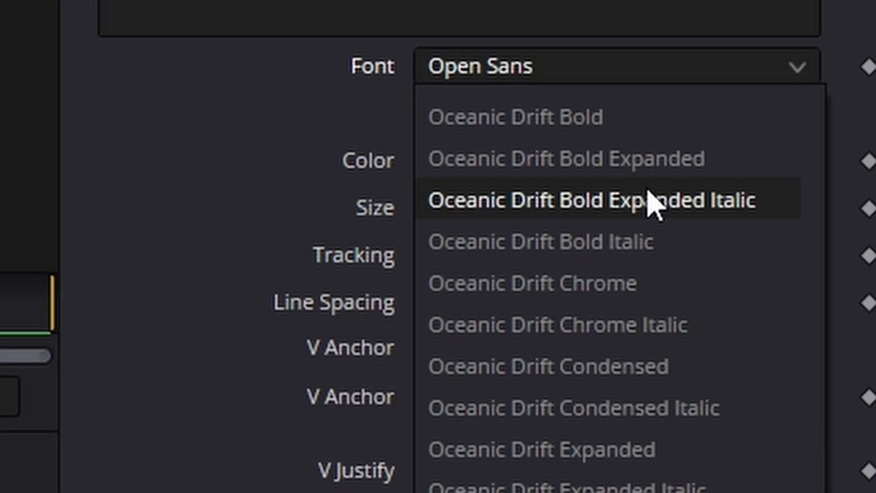
pyautogui.click(654, 203)
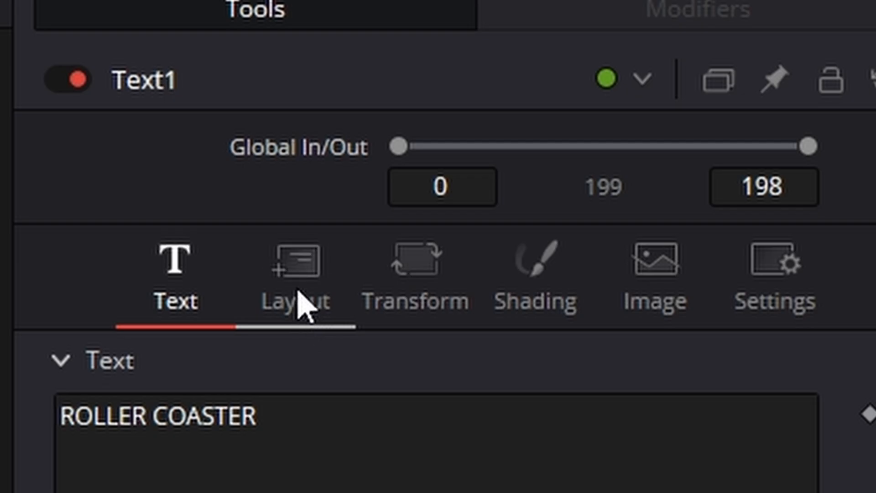
# Set the layout type of the ROLLER COASTER text to Path.
pyautogui.click(864, 58)
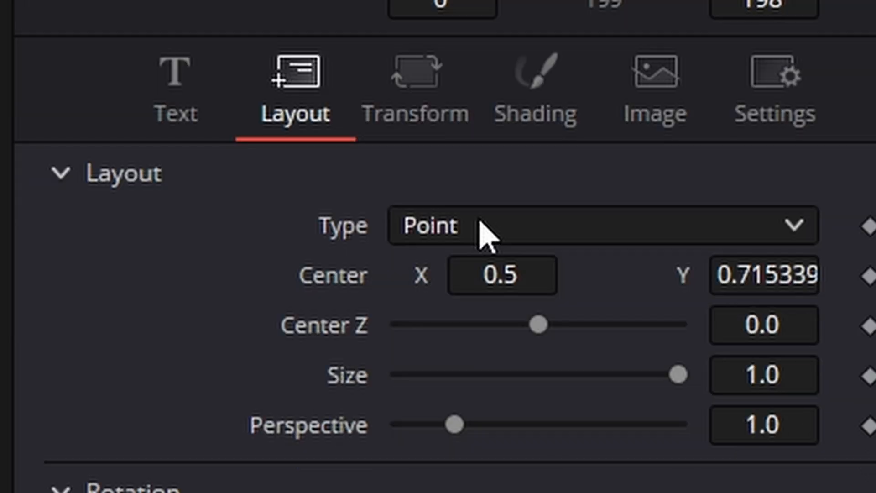
pyautogui.click(480, 222)
pyautogui.click(534, 412)
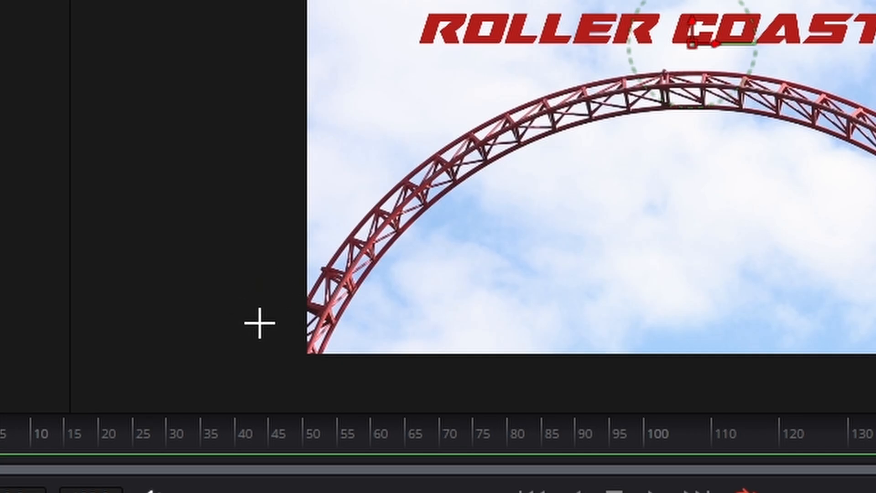
# Draw a curved text path just above the coaster track, from outside the frame's left edge to beyond its lower right edge.
pyautogui.scroll(3, 276, 311)
pyautogui.click(289, 310)
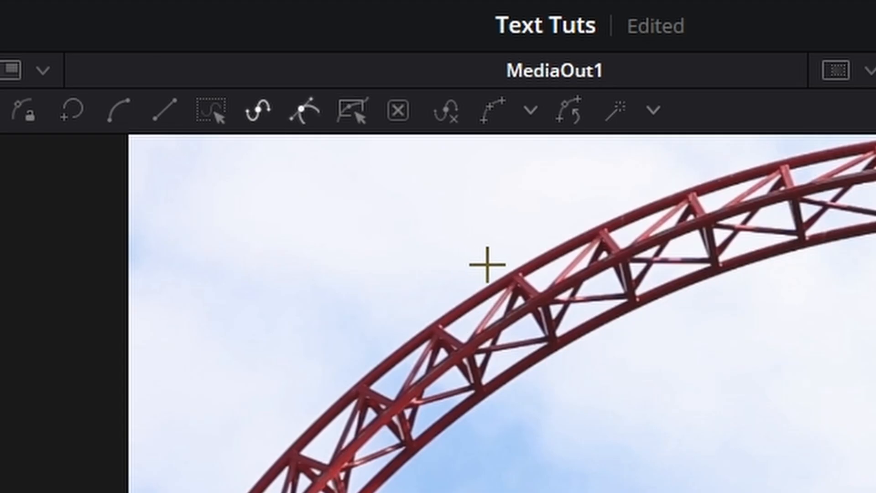
pyautogui.click(488, 265)
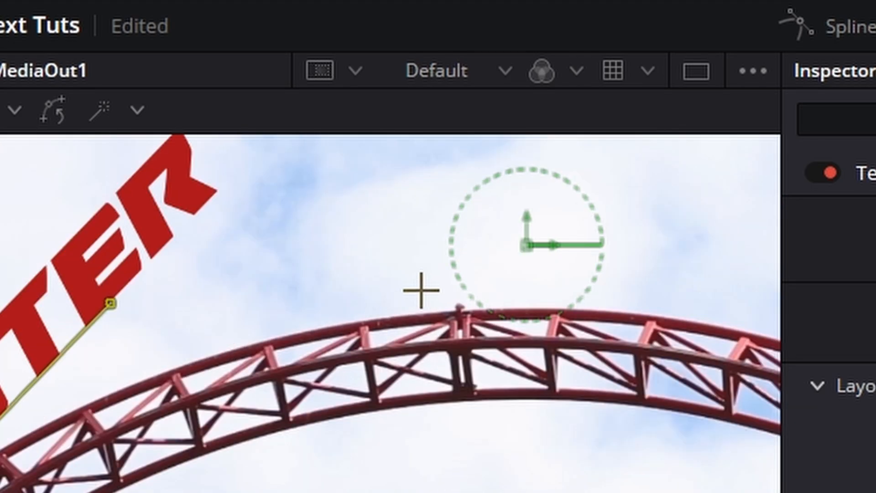
pyautogui.moveTo(425, 295); pyautogui.dragTo(586, 260)
pyautogui.moveTo(565, 344); pyautogui.dragTo(293, 339)
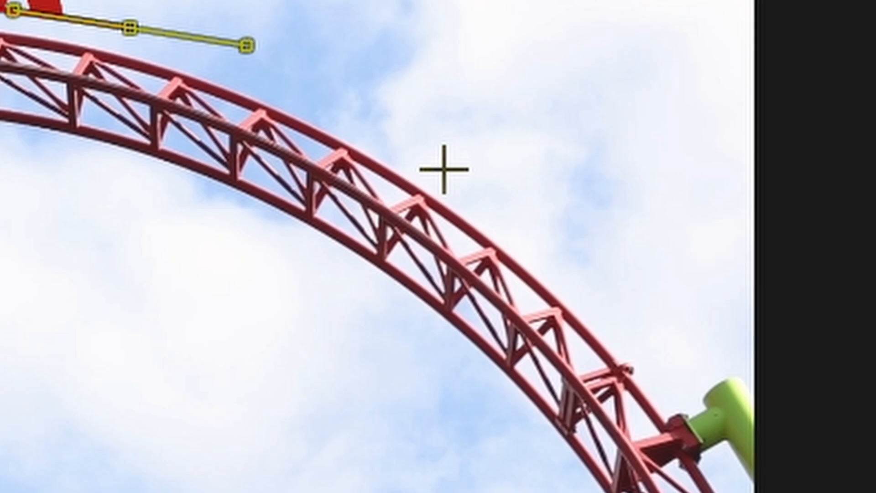
pyautogui.click(443, 170)
pyautogui.click(647, 353)
pyautogui.scroll(-3, 782, 341)
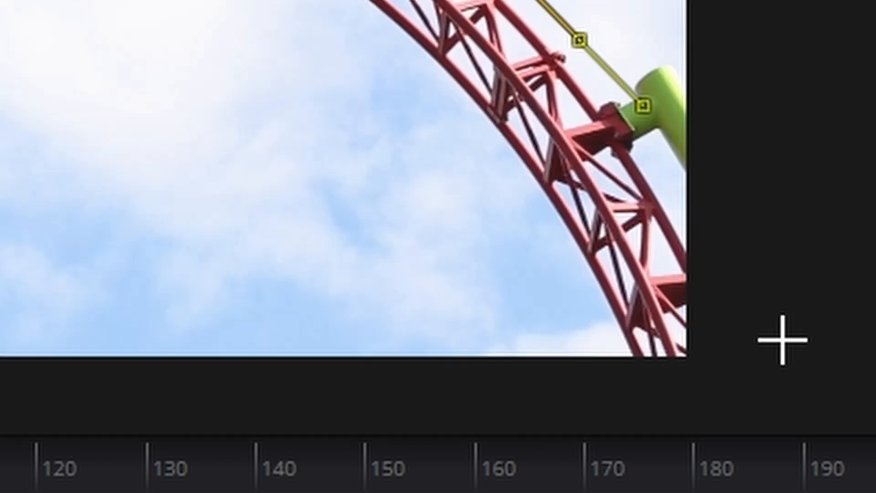
pyautogui.click(782, 309)
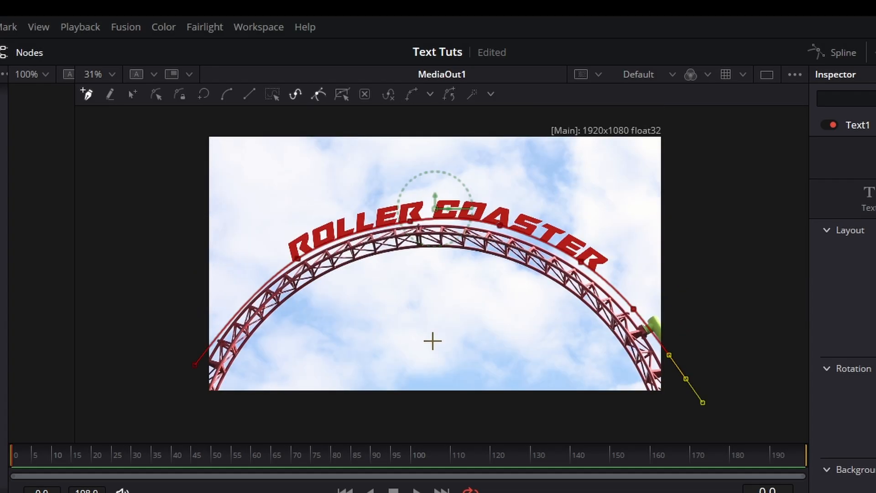
# Keyframe Position on path at frame 120 with the text moved back along the path, outside the frame's left edge.
pyautogui.moveTo(294, 458); pyautogui.dragTo(320, 468)
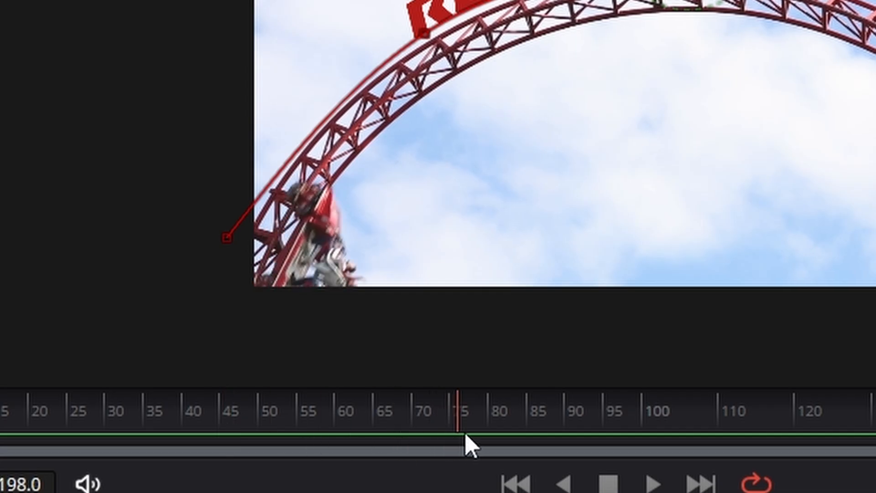
pyautogui.moveTo(465, 436); pyautogui.dragTo(531, 429)
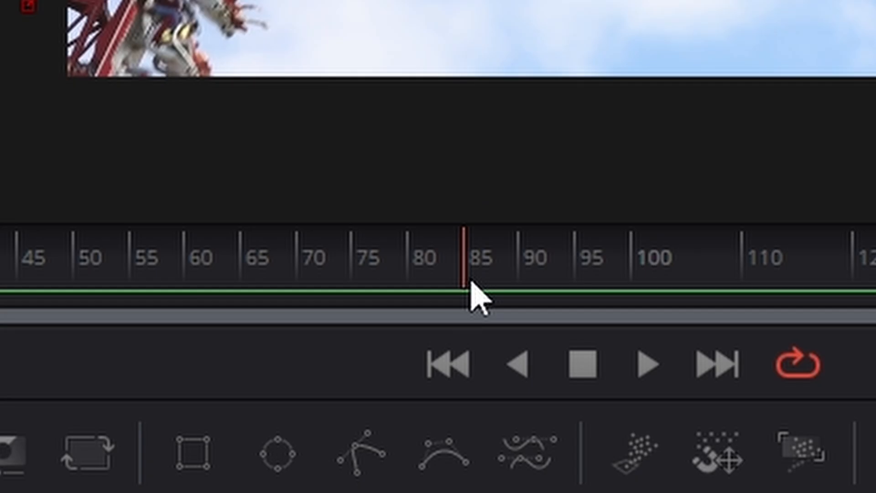
pyautogui.moveTo(114, 440); pyautogui.dragTo(353, 425)
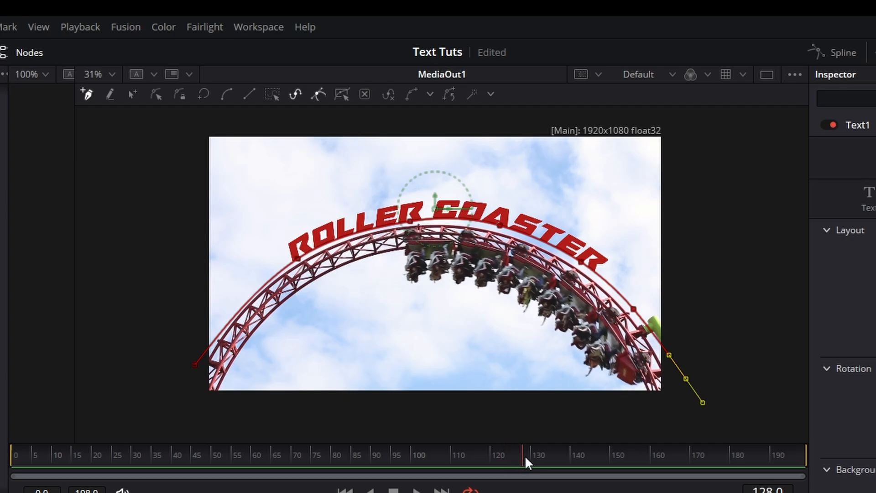
pyautogui.moveTo(525, 457); pyautogui.dragTo(492, 460)
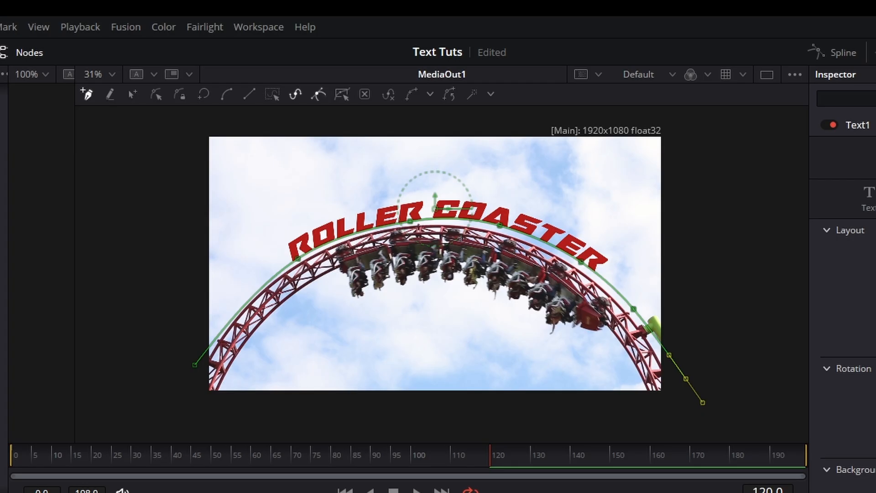
pyautogui.moveTo(593, 264); pyautogui.dragTo(461, 264)
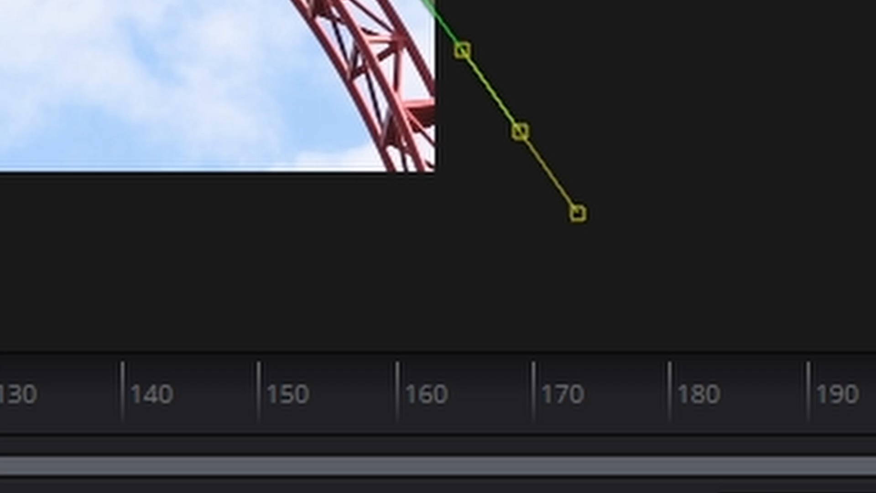
# Keyframe Position on path at frame 180 with the text moved past the frame's lower right edge, and return towards the start for playback.
pyautogui.moveTo(45, 410); pyautogui.dragTo(681, 439)
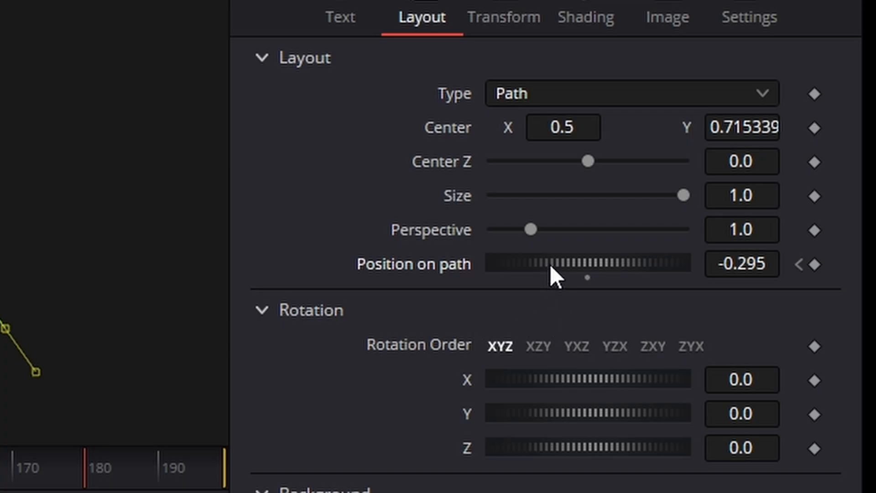
pyautogui.moveTo(550, 268); pyautogui.dragTo(849, 276)
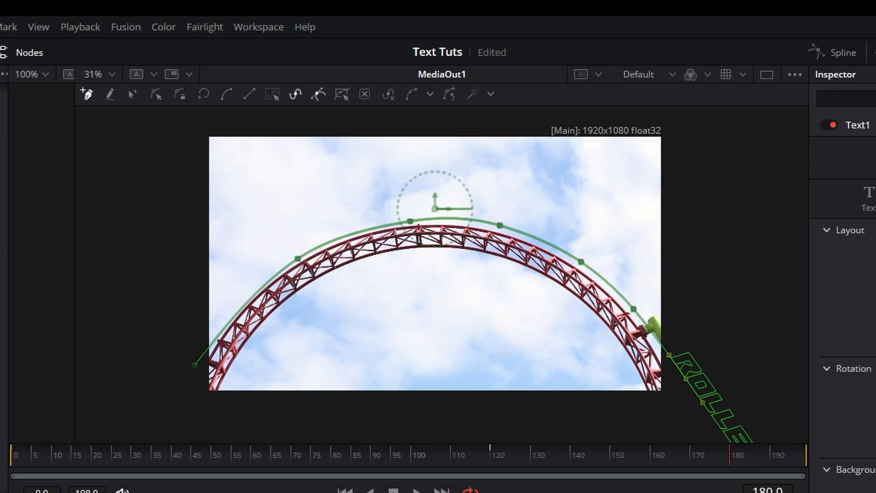
pyautogui.moveTo(386, 456); pyautogui.dragTo(239, 469)
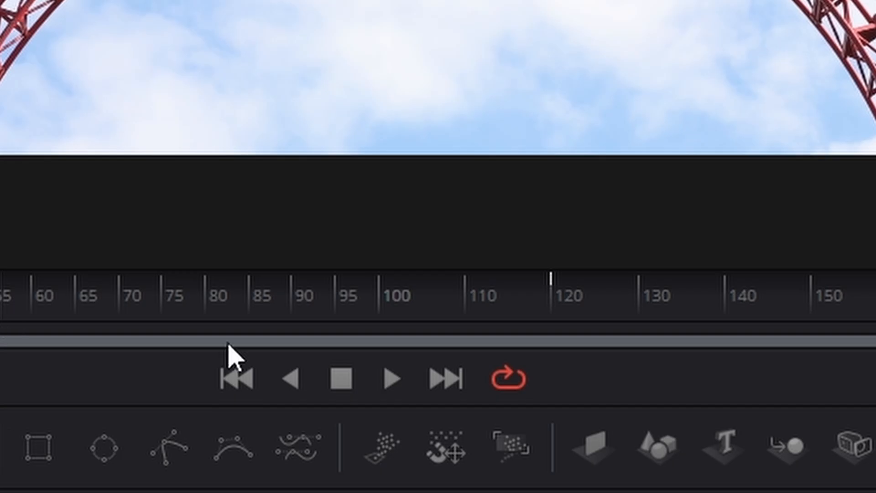